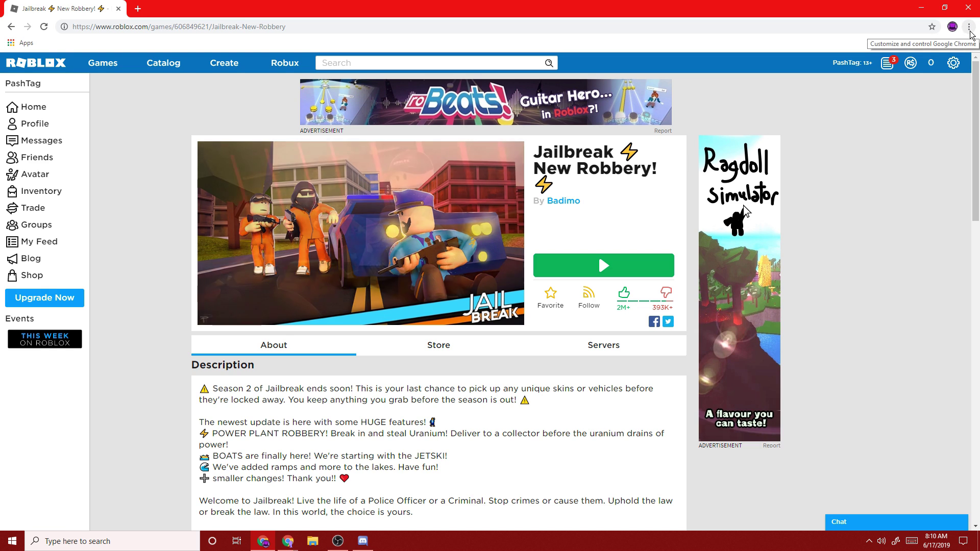
- Open Chrome's Settings page in a new tab from the main menu
click(969, 27)
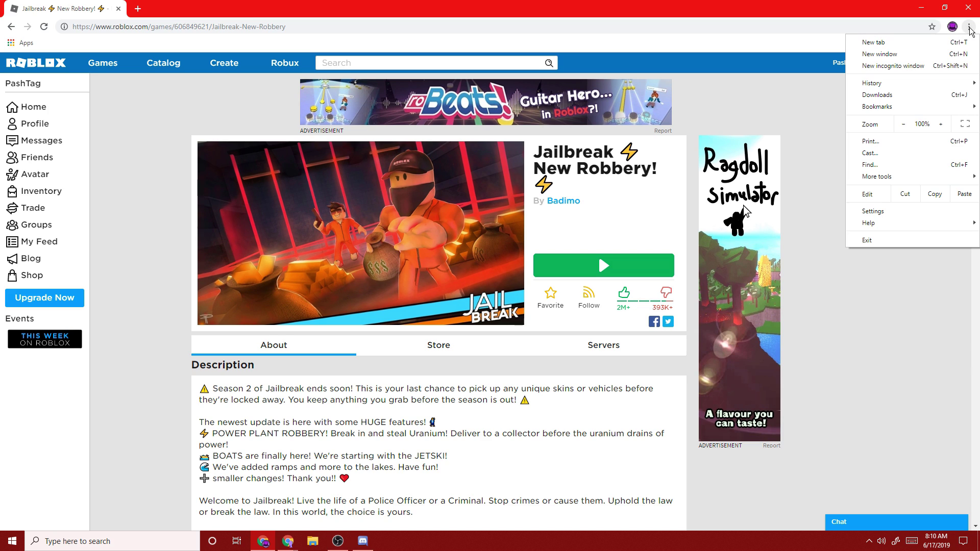
mouse_move(909, 180)
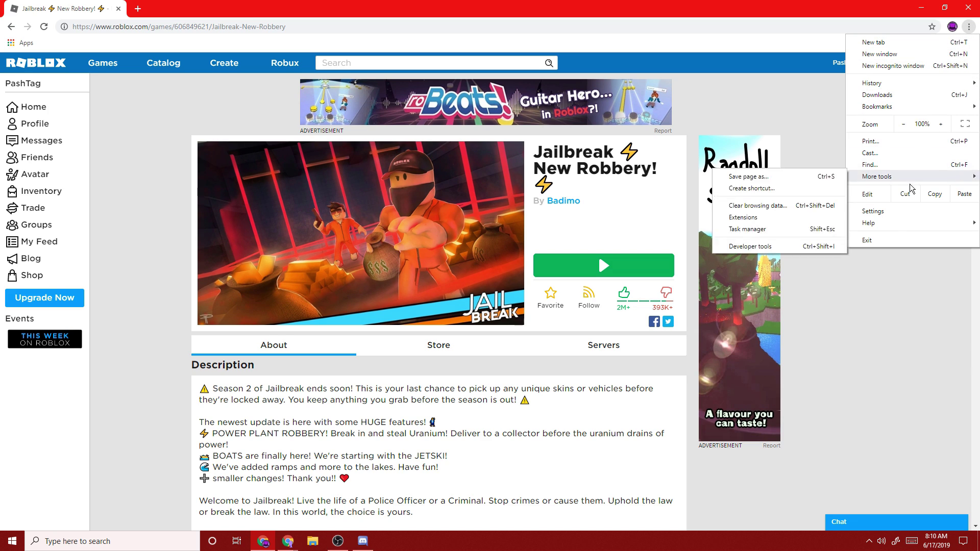
click(895, 215)
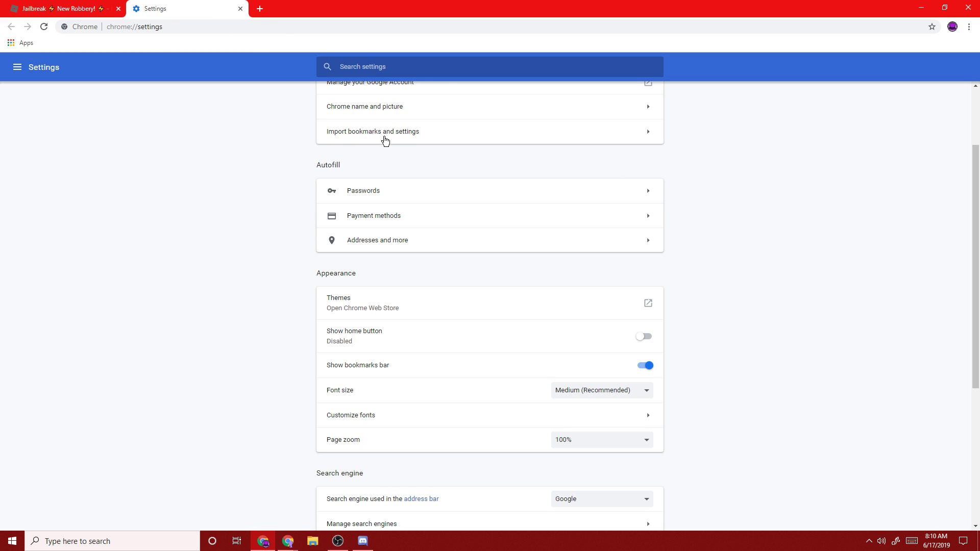
- Expand the Advanced settings and bring the Downloads location section into view
scroll(422, 192, down, 5)
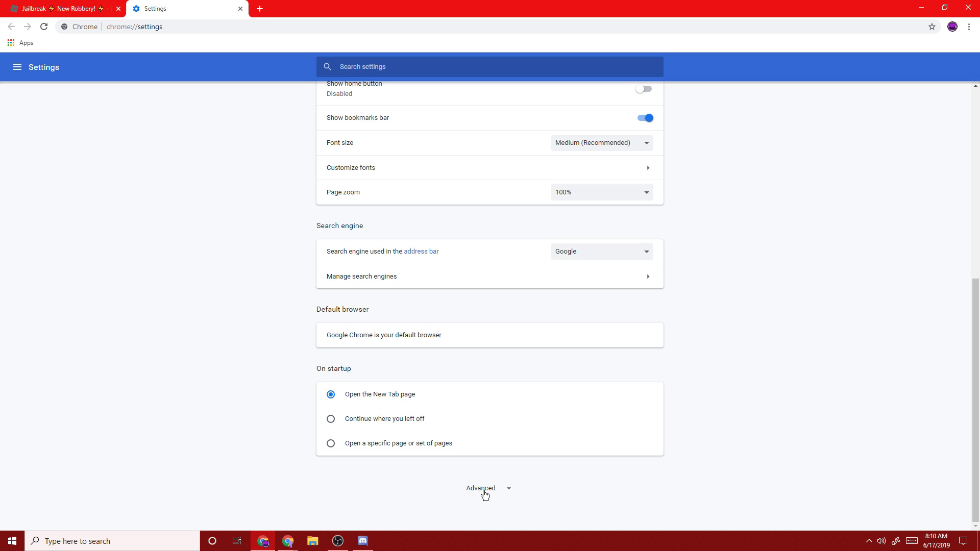
click(483, 491)
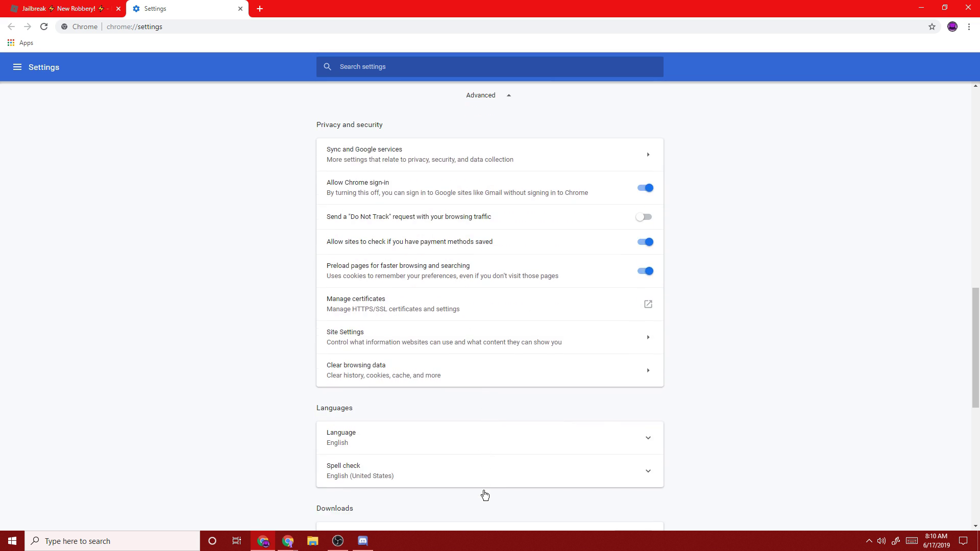
scroll(481, 425, up, 2)
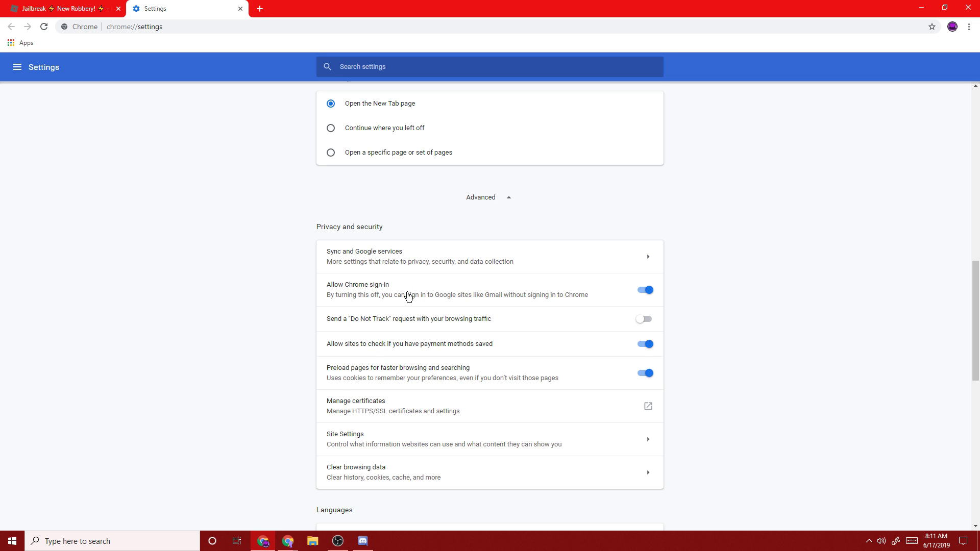
scroll(408, 296, down, 9)
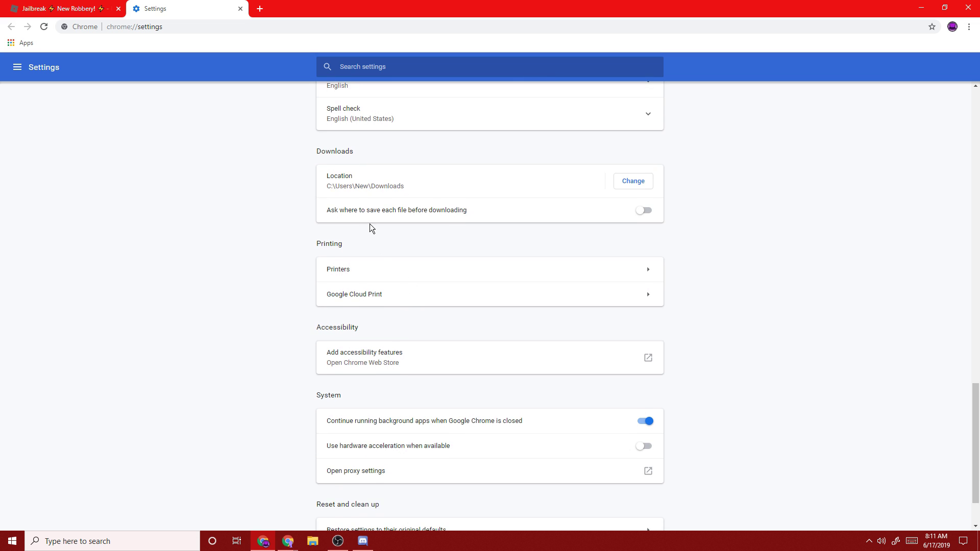
scroll(369, 228, up, 2)
mouse_move(353, 253)
mouse_down()
mouse_move(313, 253)
mouse_move(338, 256)
mouse_move(312, 262)
mouse_move(356, 257)
mouse_up()
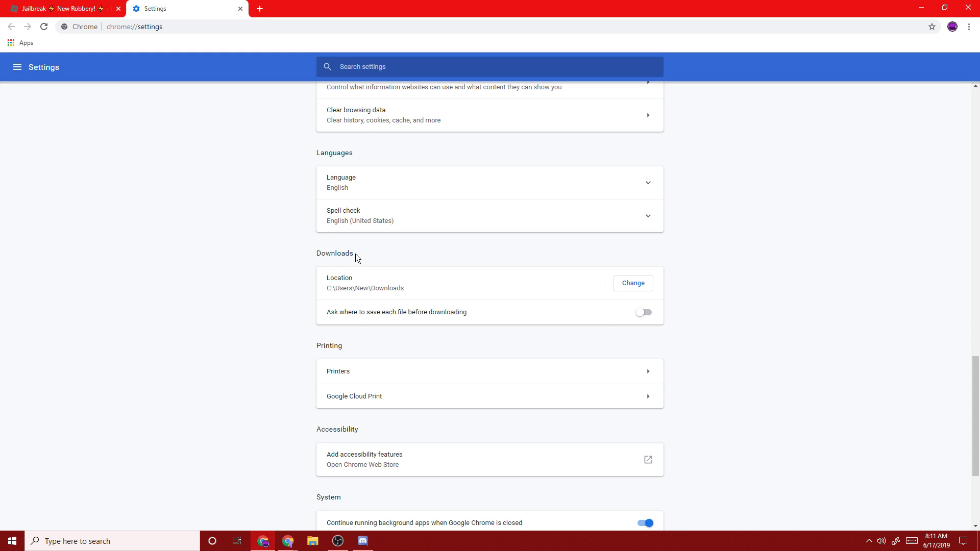
mouse_move(361, 286)
mouse_down()
mouse_move(407, 291)
mouse_move(350, 289)
mouse_move(365, 291)
mouse_up()
click(386, 288)
double_click(359, 287)
click(329, 290)
drag(405, 289, 617, 284)
double_click(360, 289)
click(644, 287)
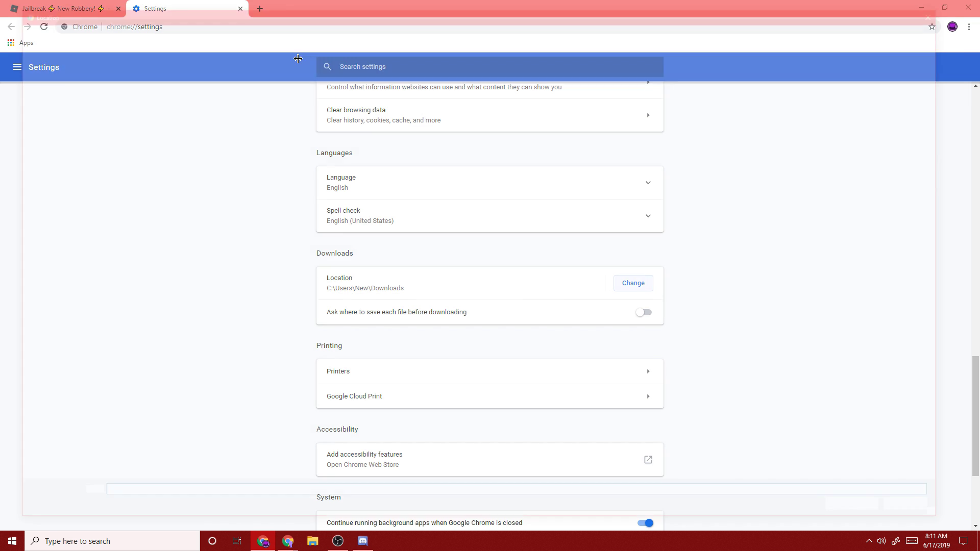
click(39, 76)
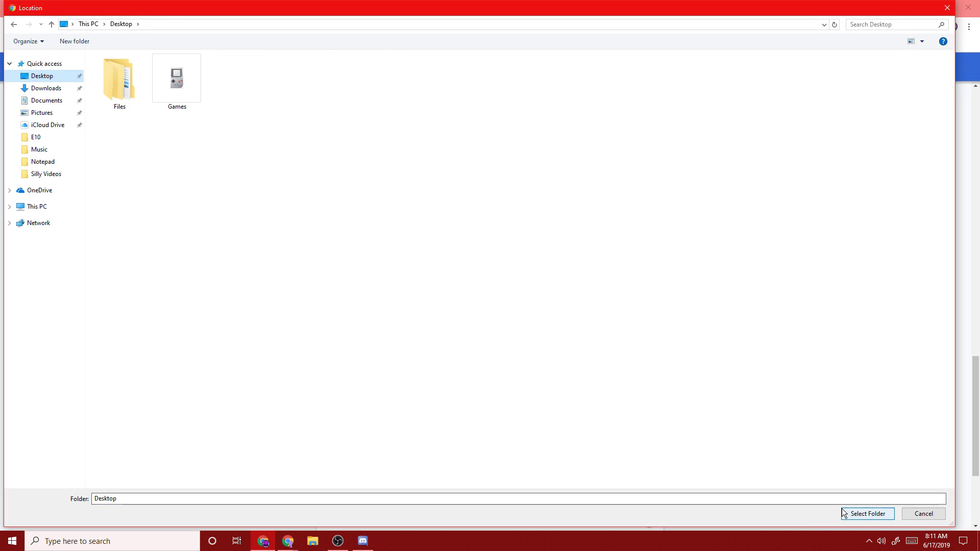
click(859, 512)
drag(374, 289, 378, 289)
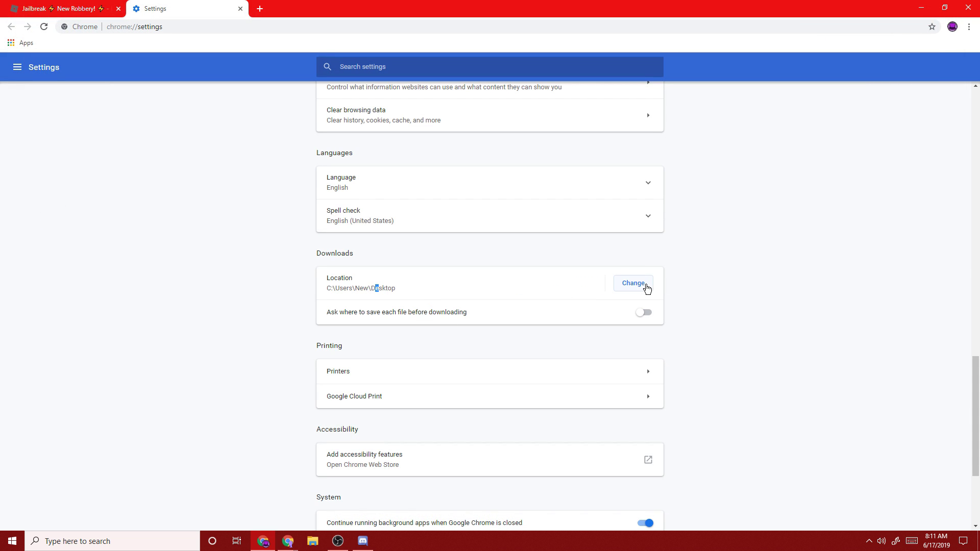
click(424, 293)
click(631, 288)
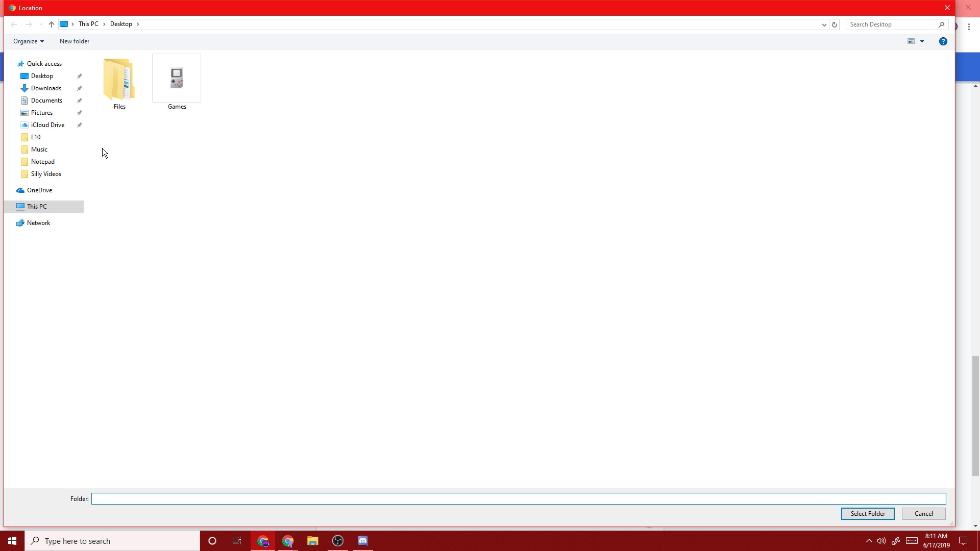
click(43, 93)
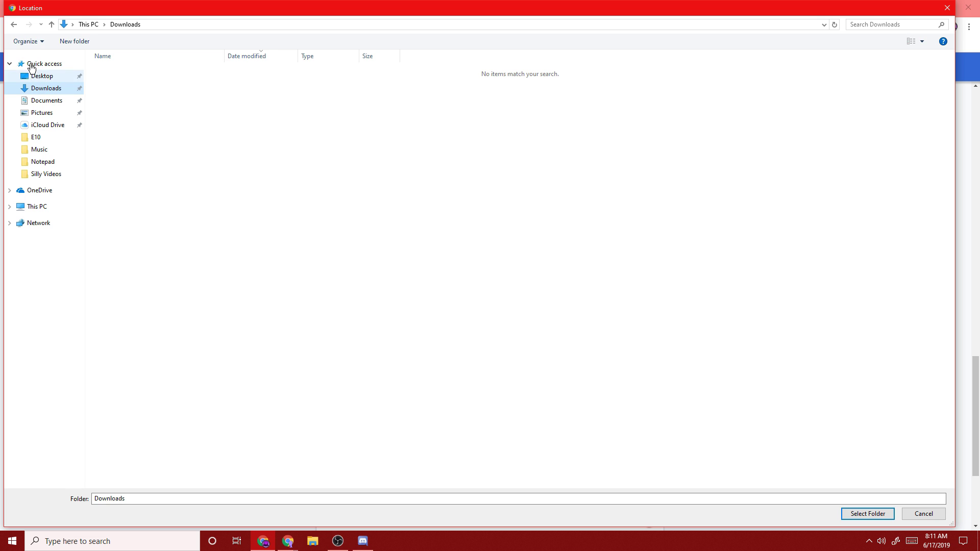
click(853, 515)
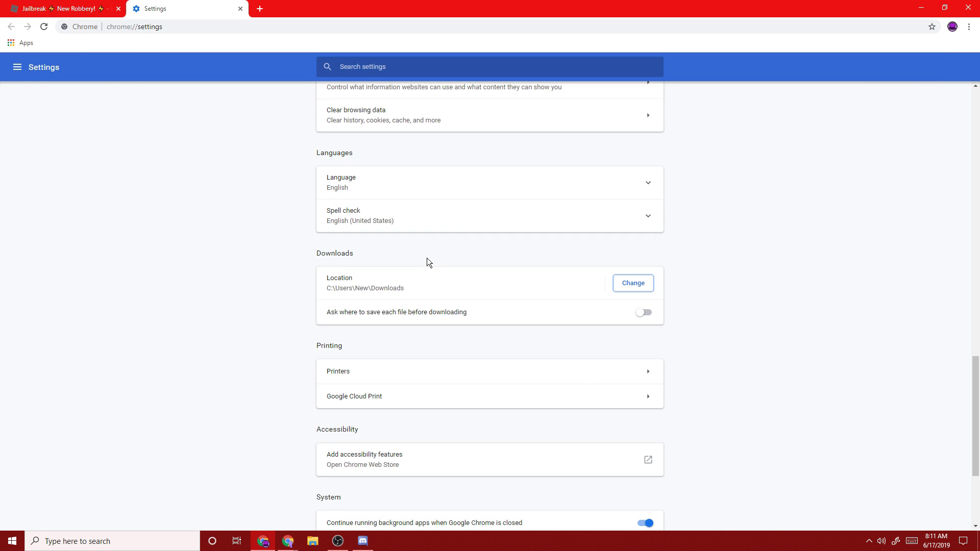
drag(420, 291, 329, 288)
click(322, 287)
- From the desktop, open Control Panel's installed programs list and search for 'Roblox'
key(super+d)
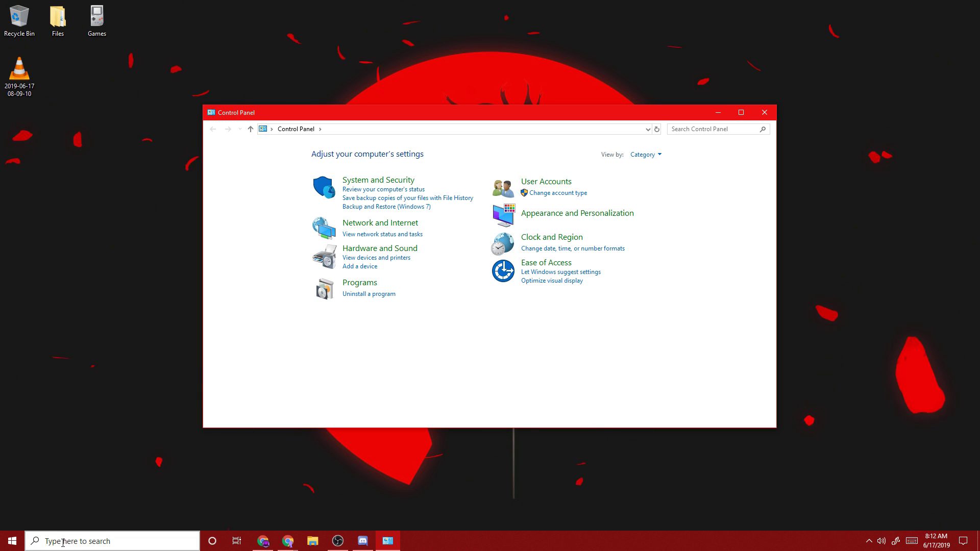
click(362, 295)
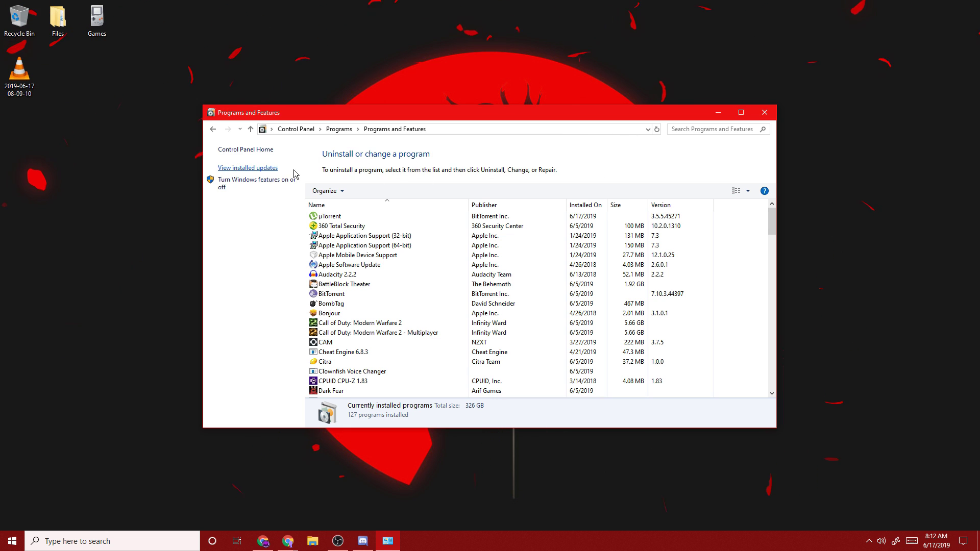
click(686, 130)
text(Roblox)
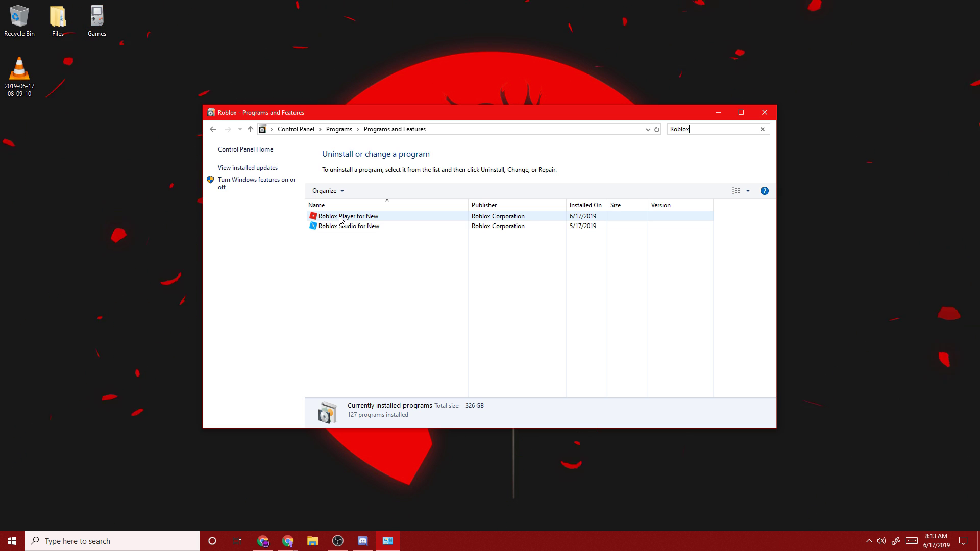
- Uninstall Roblox Player, acknowledge the completion message, and close the programs window
click(372, 219)
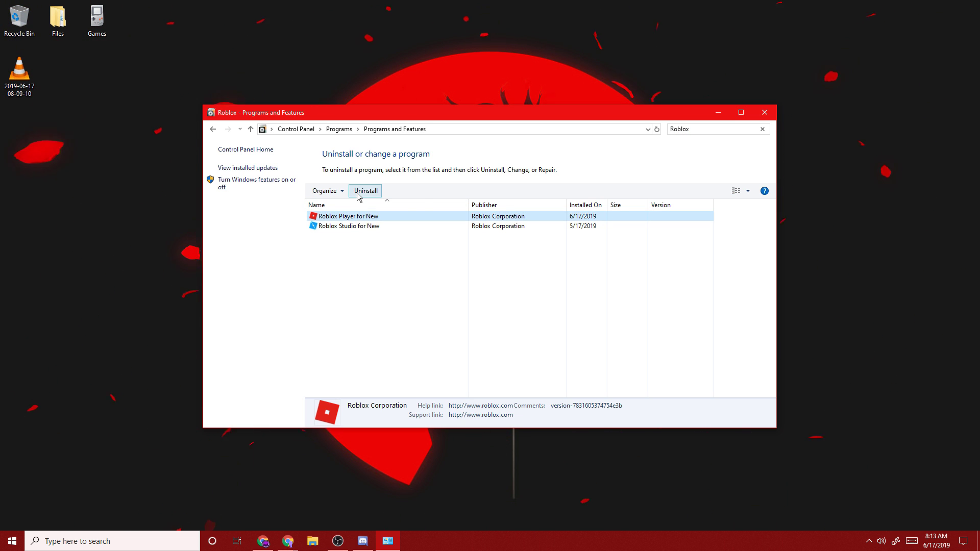
click(366, 191)
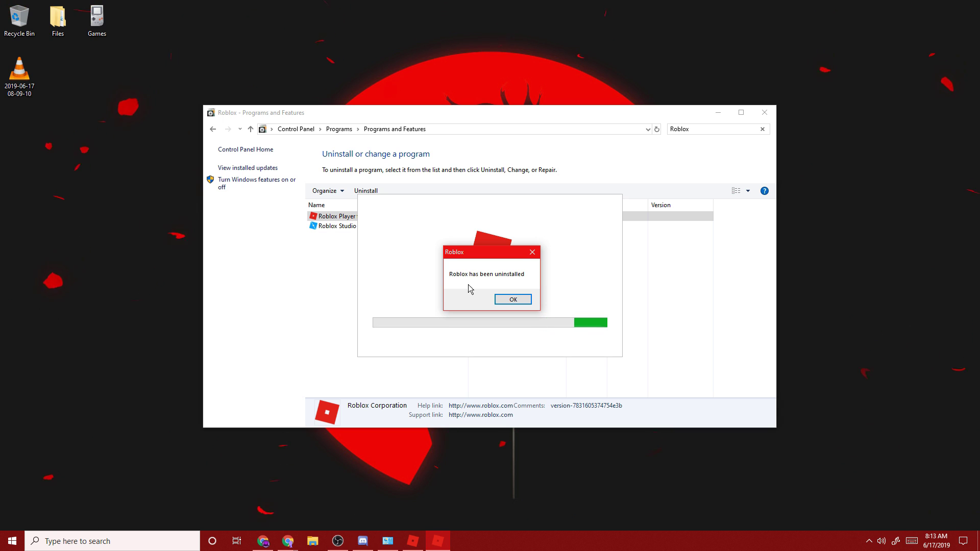
drag(477, 257, 470, 252)
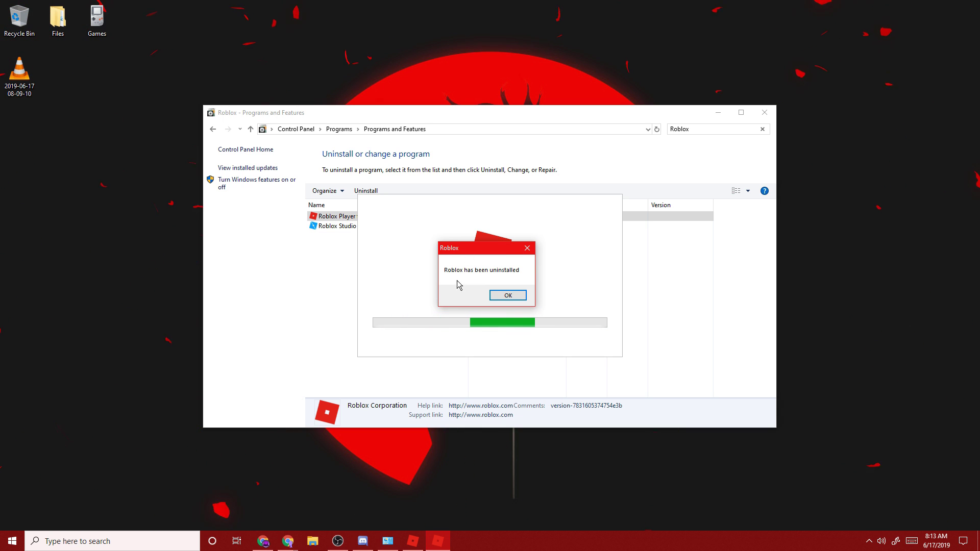
click(508, 295)
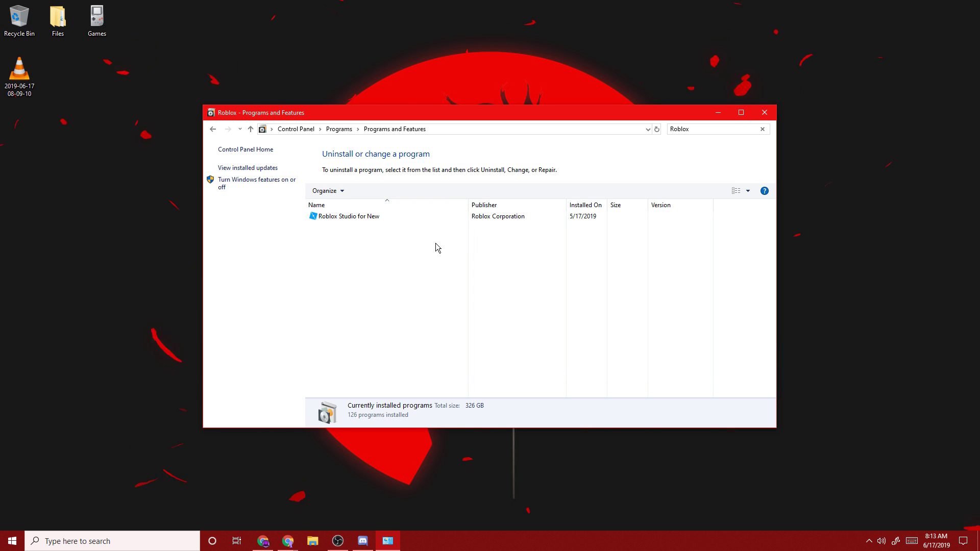
key(alt+F4)
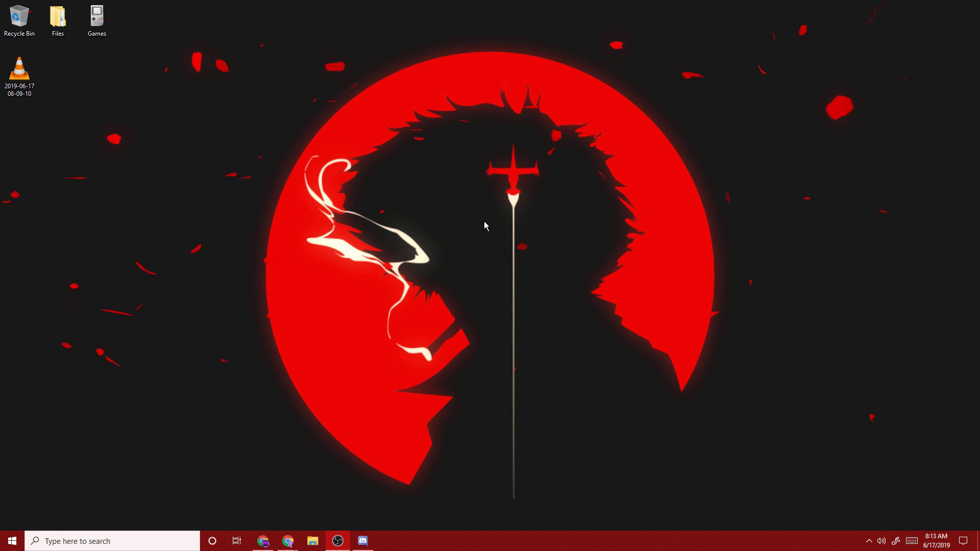
- Open File Explorer and go to the Downloads folder
key(super+e)
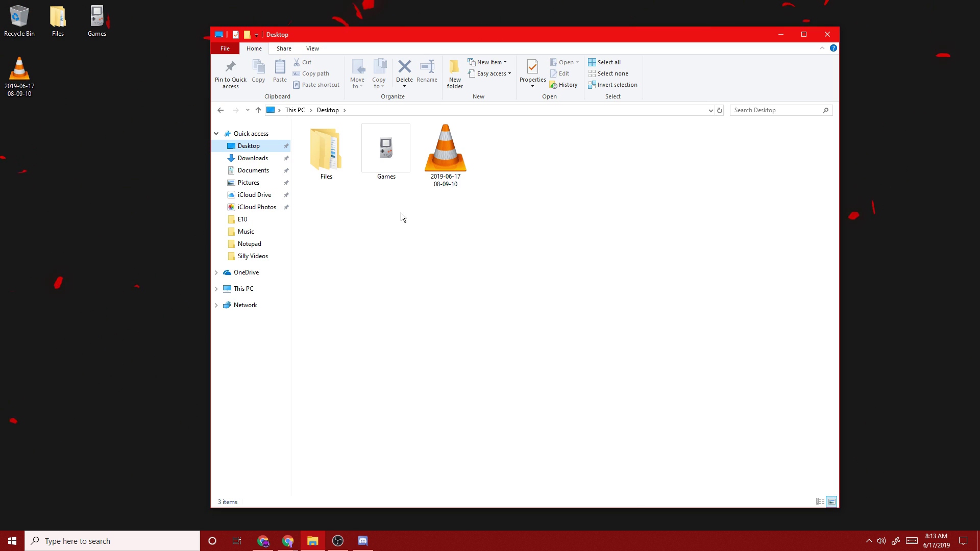
drag(292, 39, 278, 35)
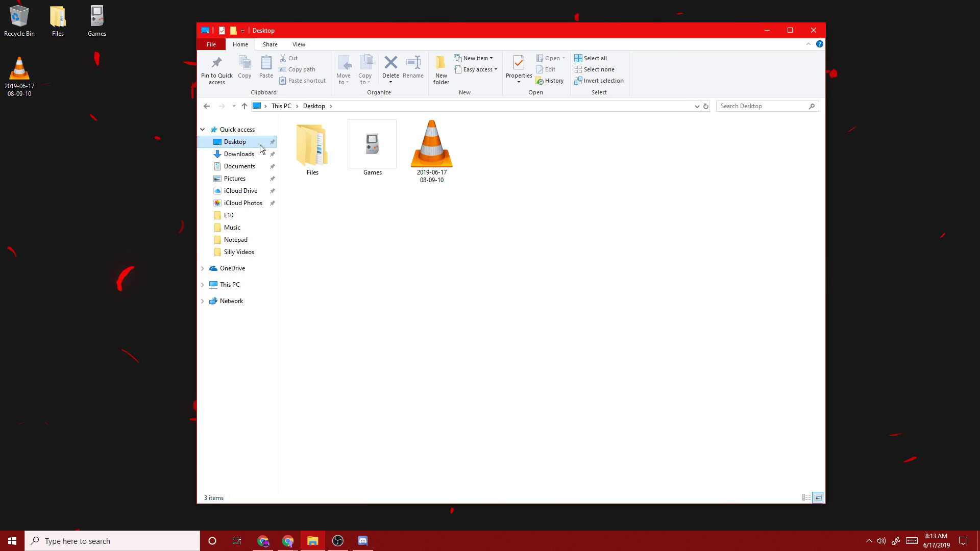
click(239, 154)
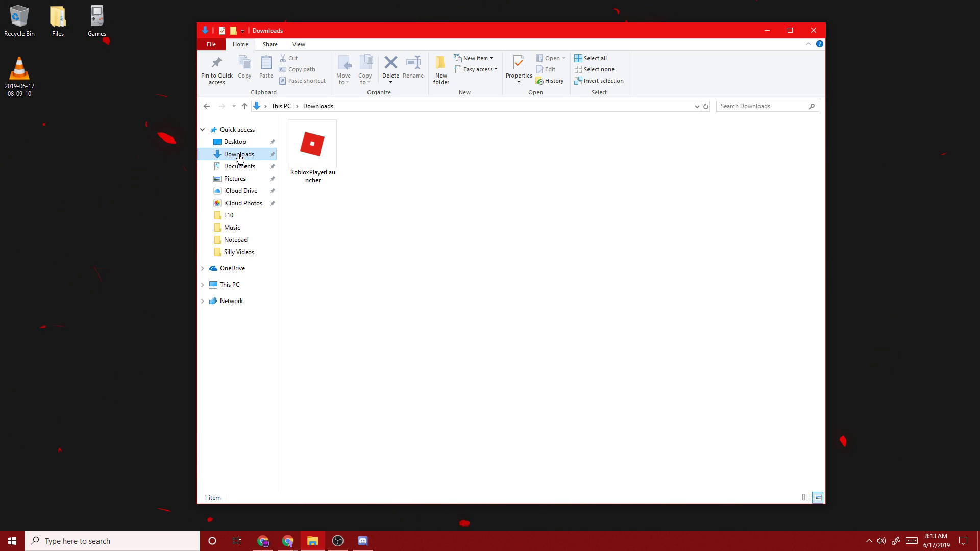
- Delete the RobloxPlayerLauncher file from Downloads
click(322, 185)
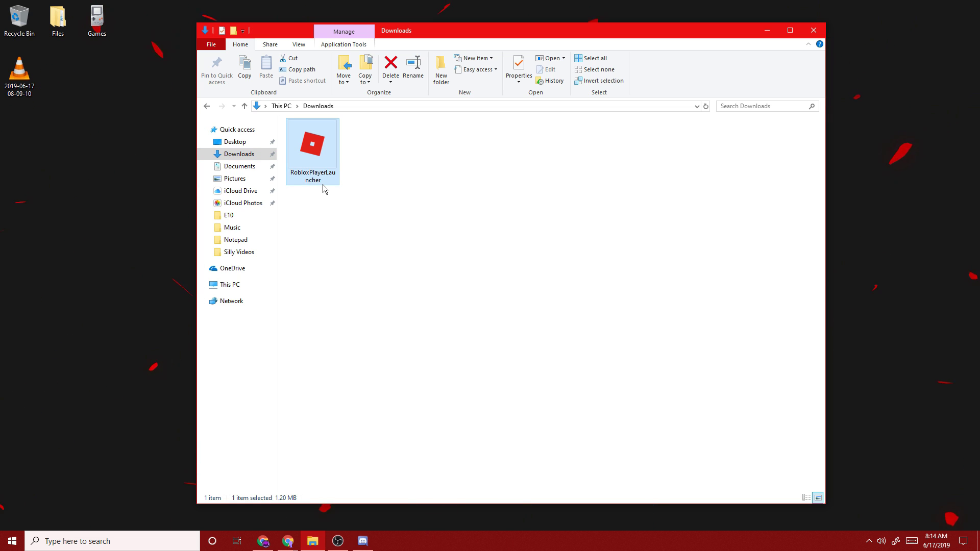
click(356, 250)
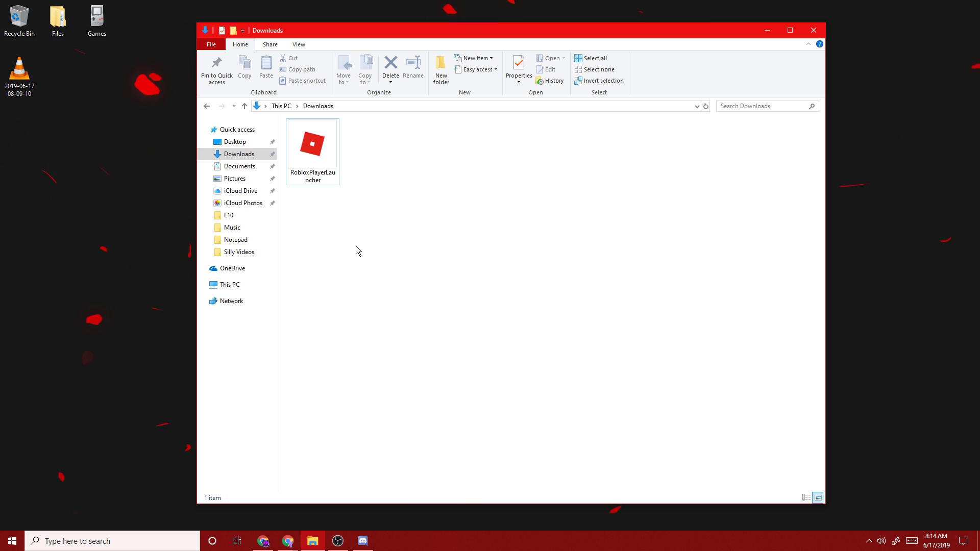
click(329, 171)
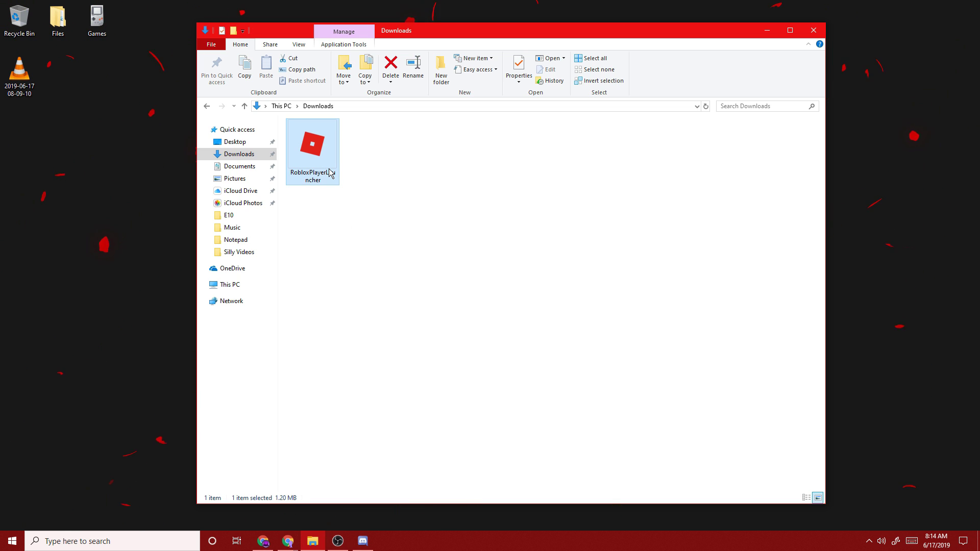
drag(352, 190, 270, 77)
click(357, 153)
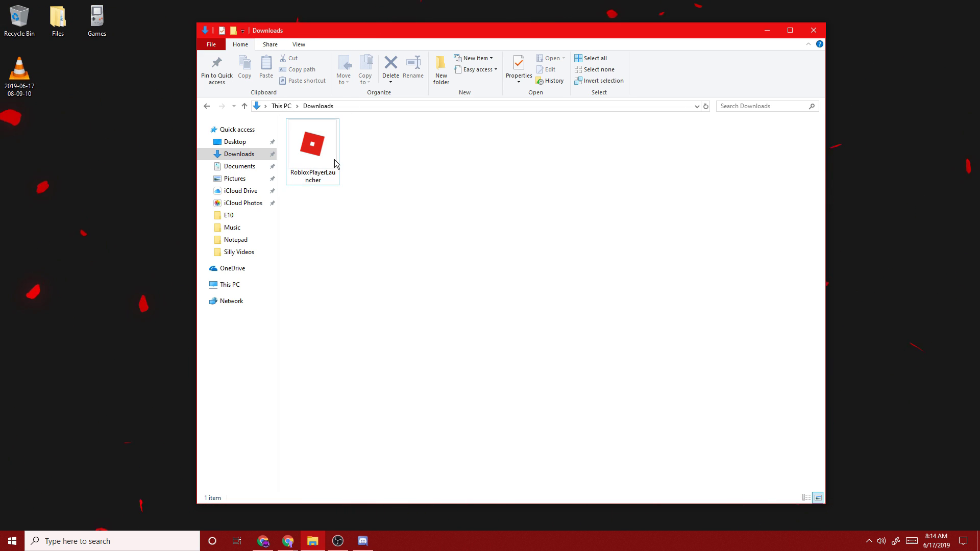
click(310, 144)
right_click(309, 141)
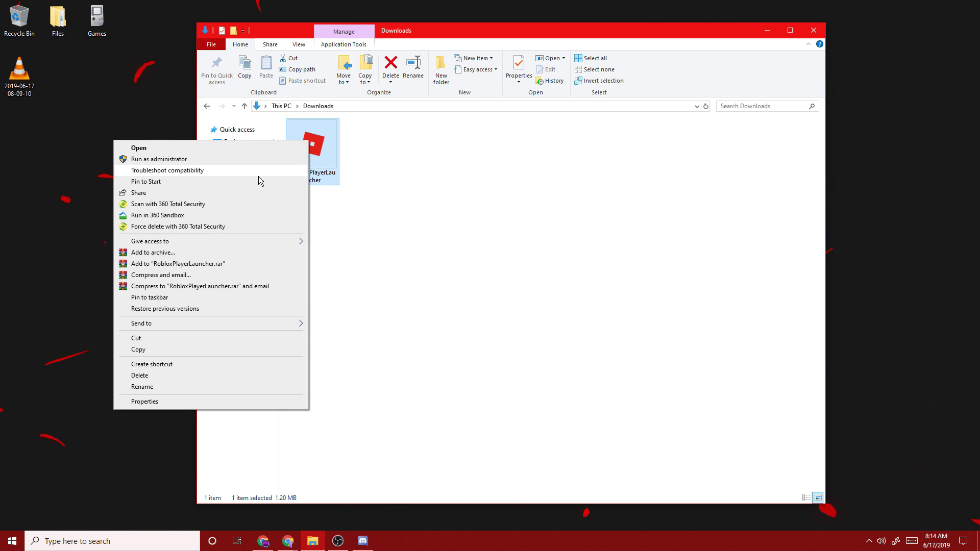
click(397, 147)
click(322, 153)
right_click(296, 145)
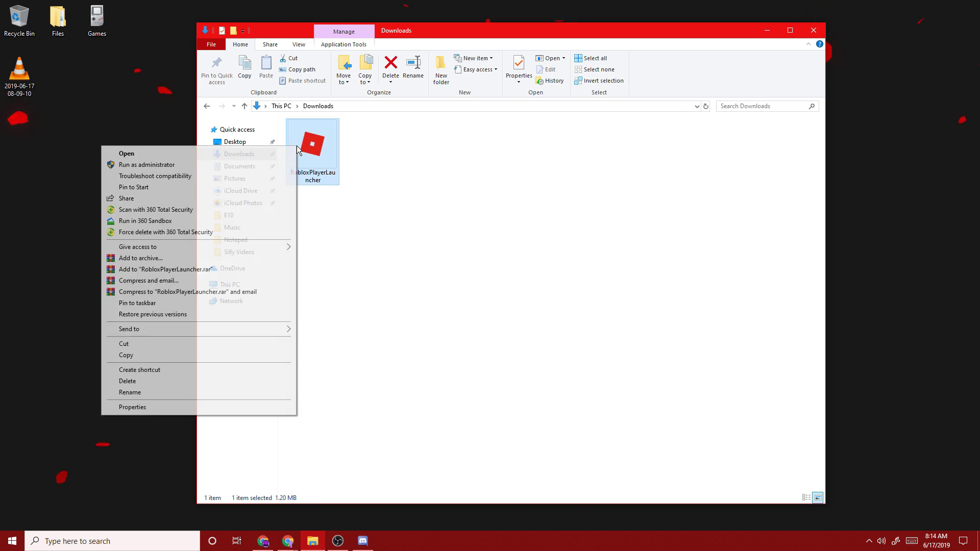
click(163, 382)
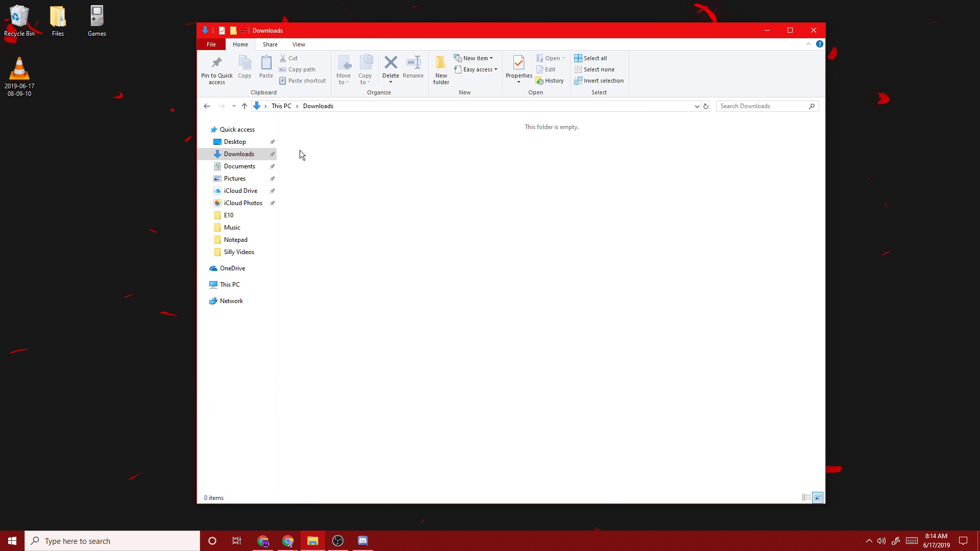
- Empty the Recycle Bin, confirming permanent deletion of the launcher
click(19, 20)
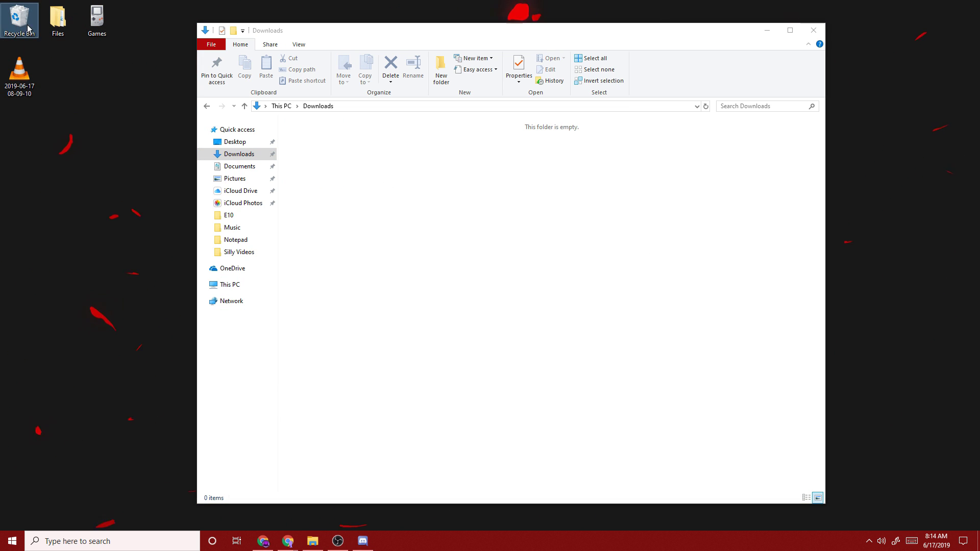
click(305, 149)
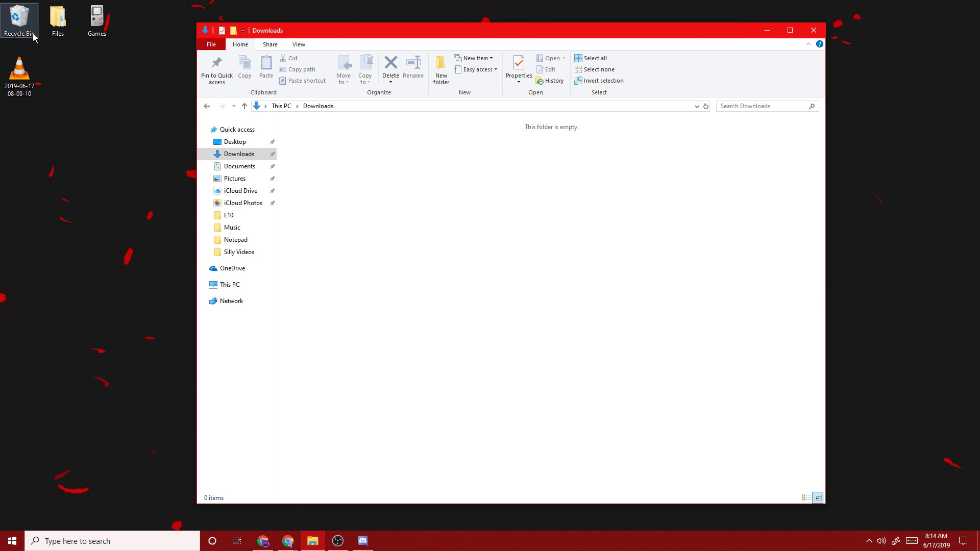
right_click(15, 23)
click(36, 44)
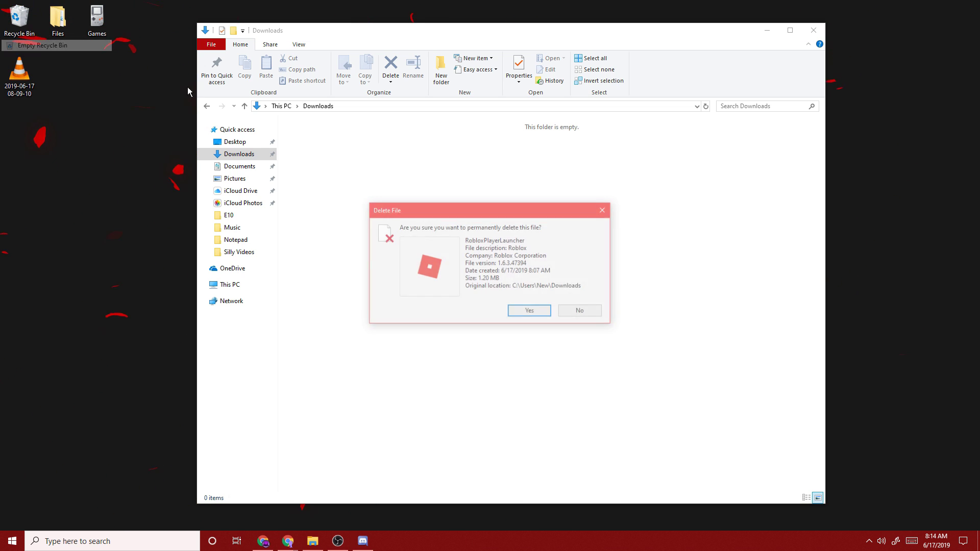
click(539, 313)
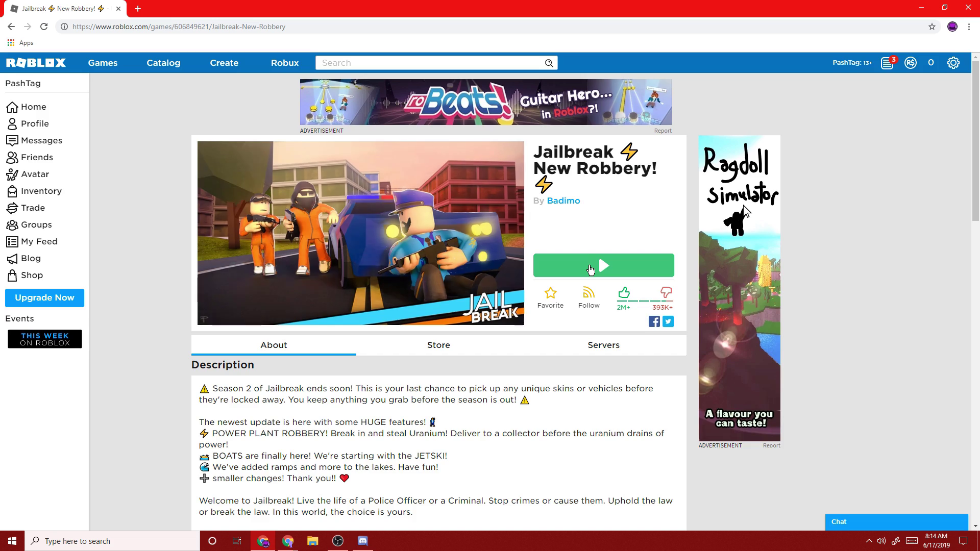
- Press Play on the Jailbreak page and download the Roblox installer
click(576, 269)
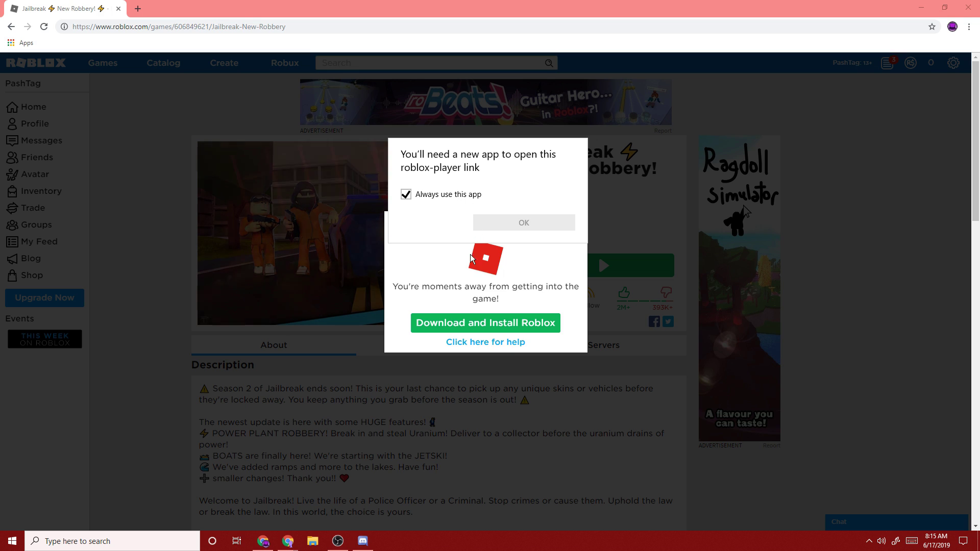
click(492, 225)
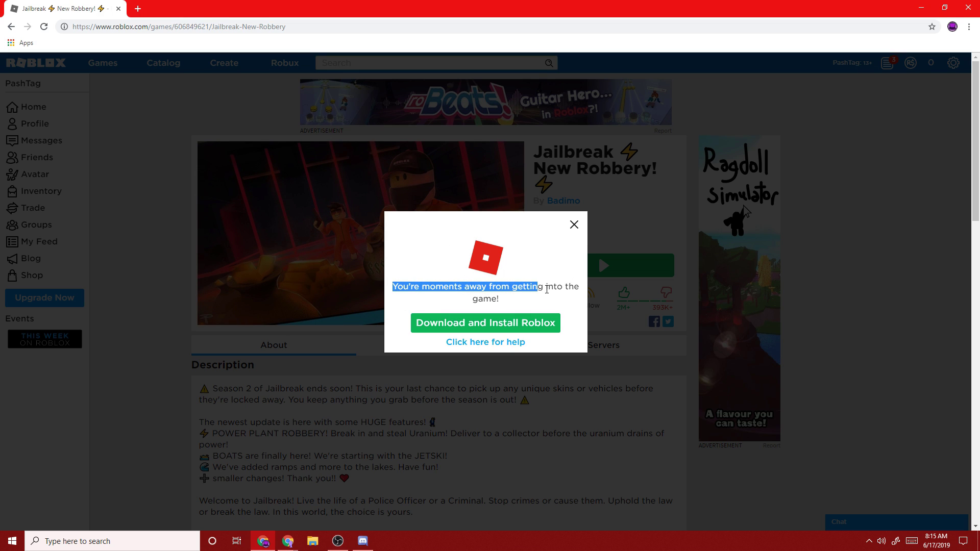
click(482, 325)
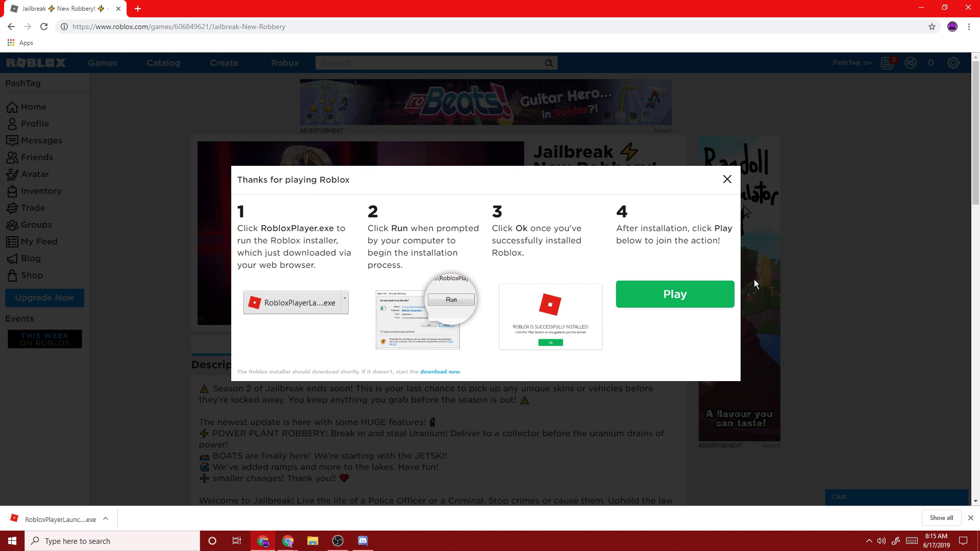
- Run RobloxPlayerLauncher, acknowledge the successful install, and close the instructions
click(84, 519)
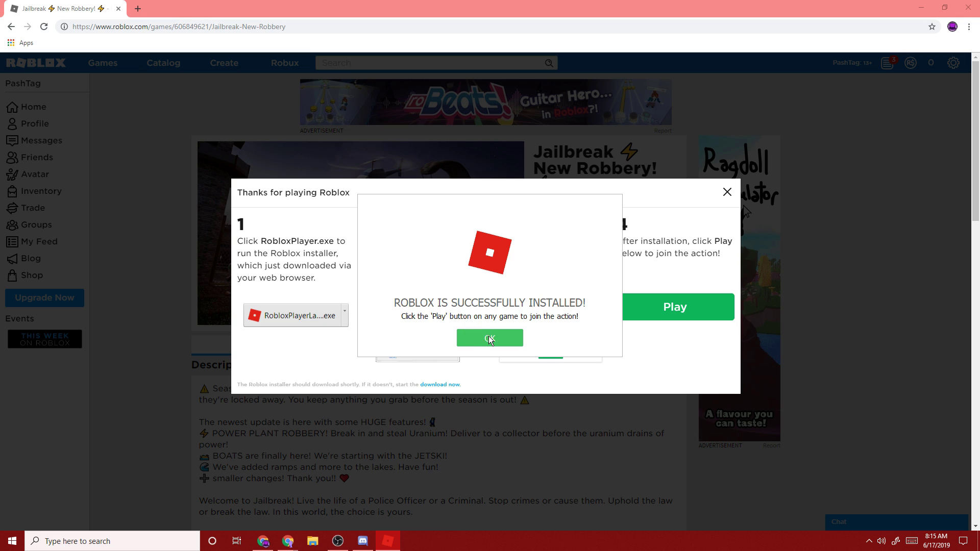
click(490, 337)
click(727, 192)
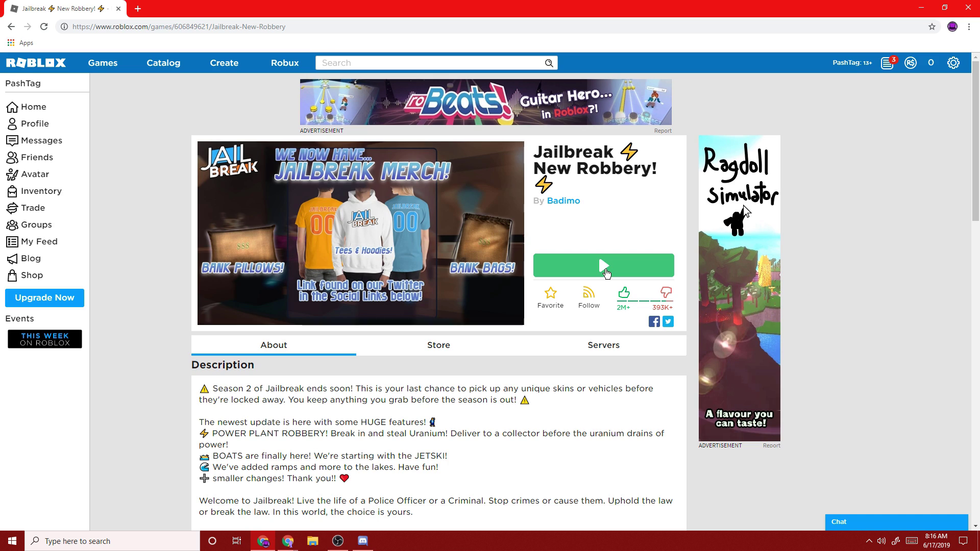
click(605, 269)
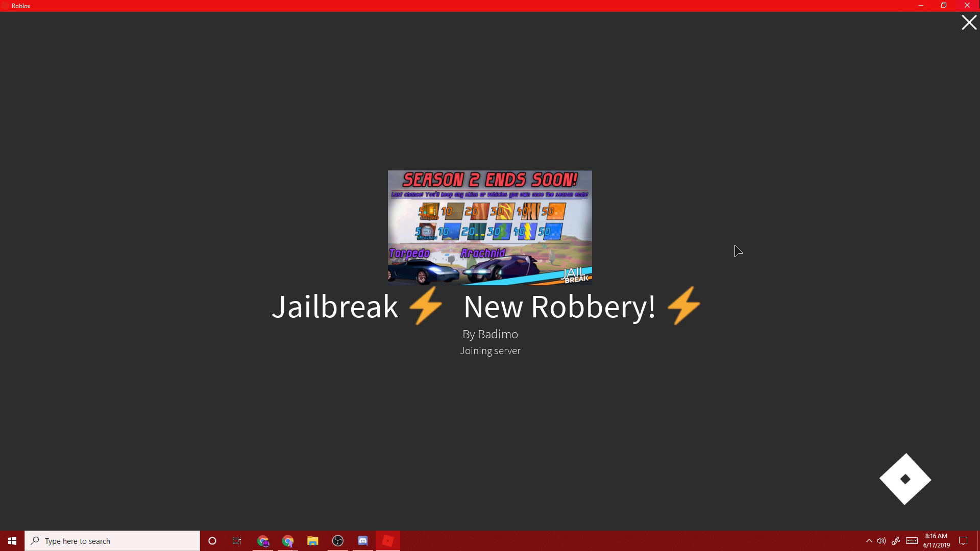
click(973, 6)
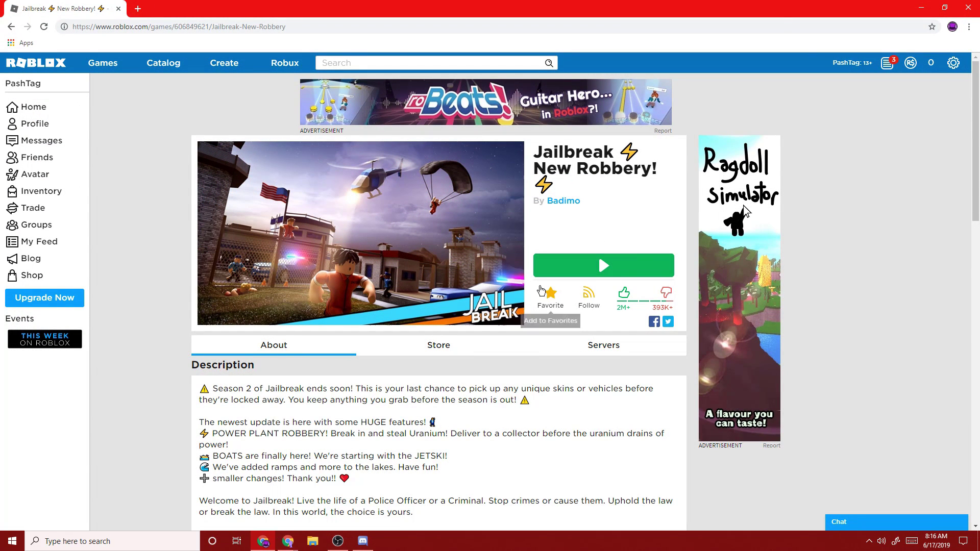